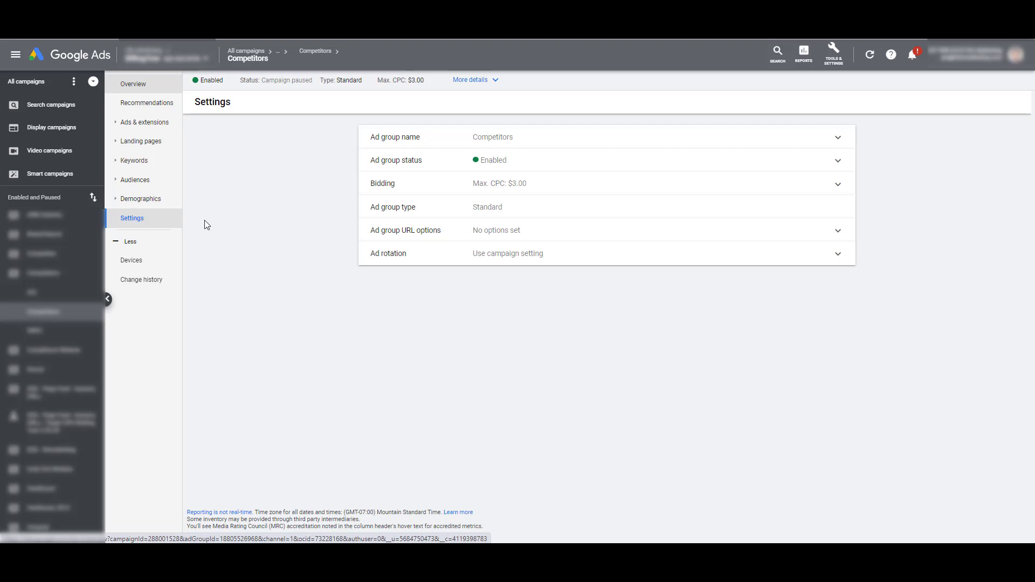
# Step: Open the Competitors ad group's Audiences page from the left page menu
pyautogui.click(171, 187)
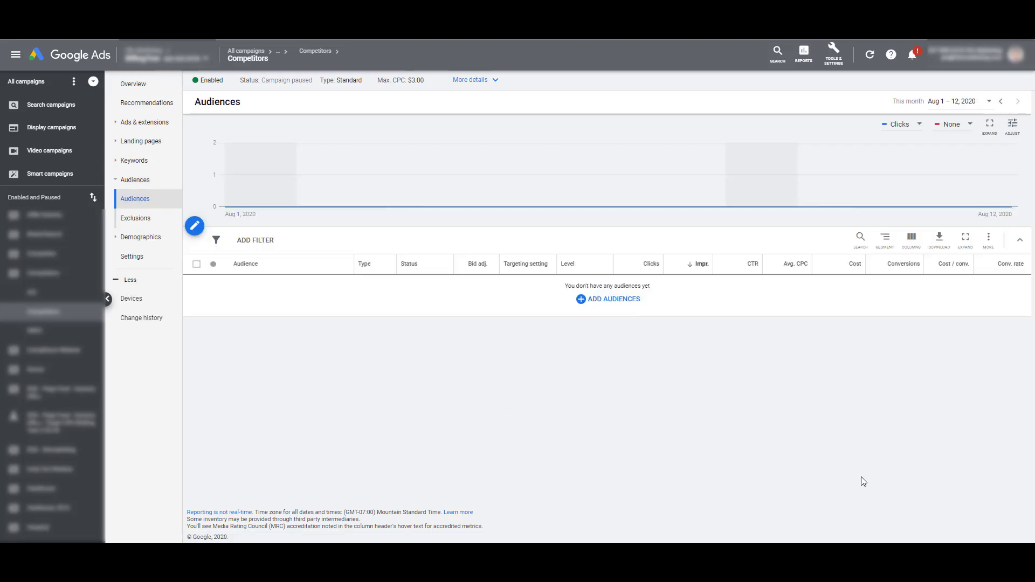
# Step: Start adding audiences and browse the 'Who they are (Detailed demographics)' categories
pyautogui.click(621, 307)
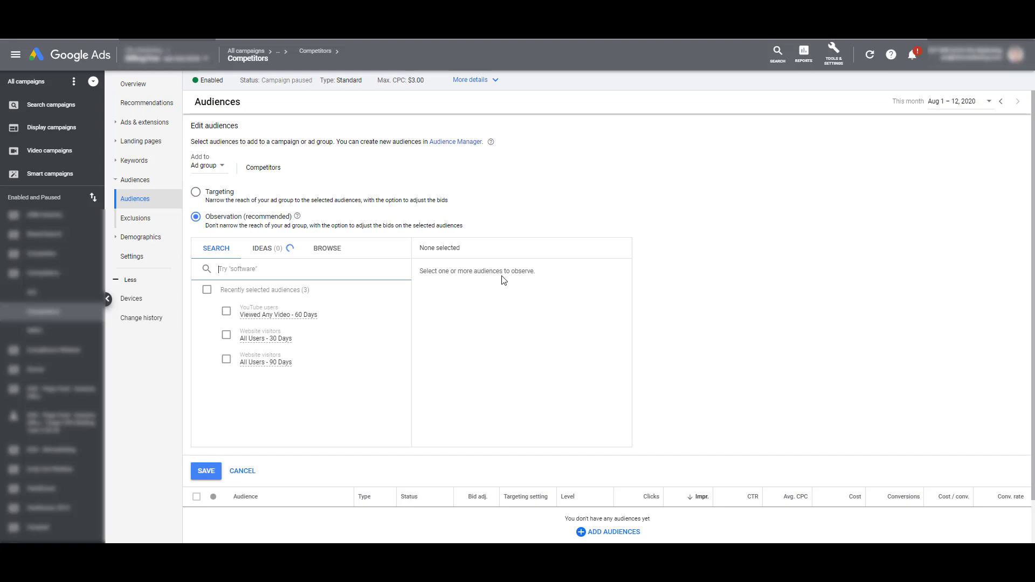
pyautogui.click(336, 250)
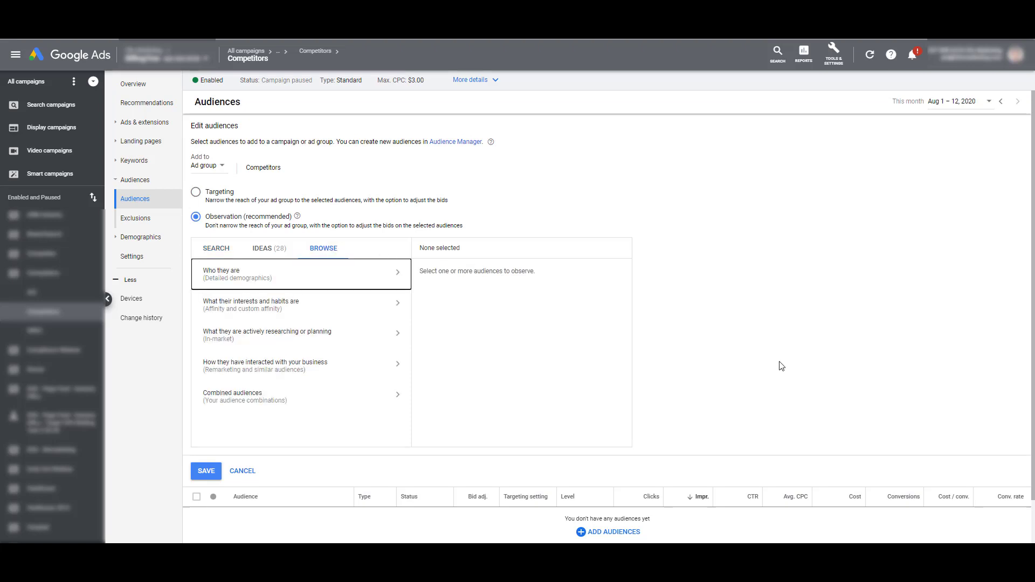
pyautogui.click(356, 279)
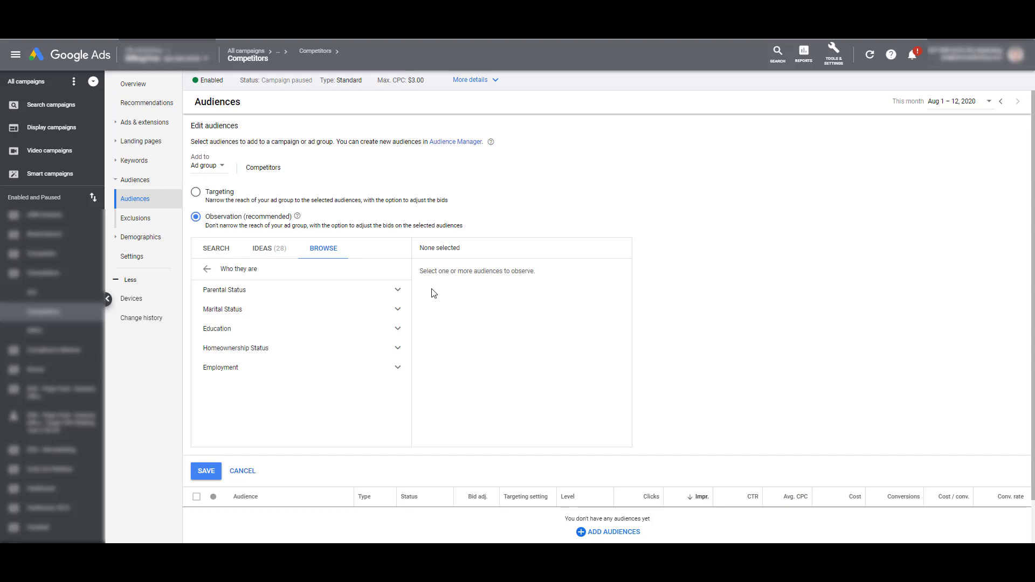
# Step: Expand Parental Status, Parents and Marital Status to list Single, In a Relationship and Married
pyautogui.click(399, 294)
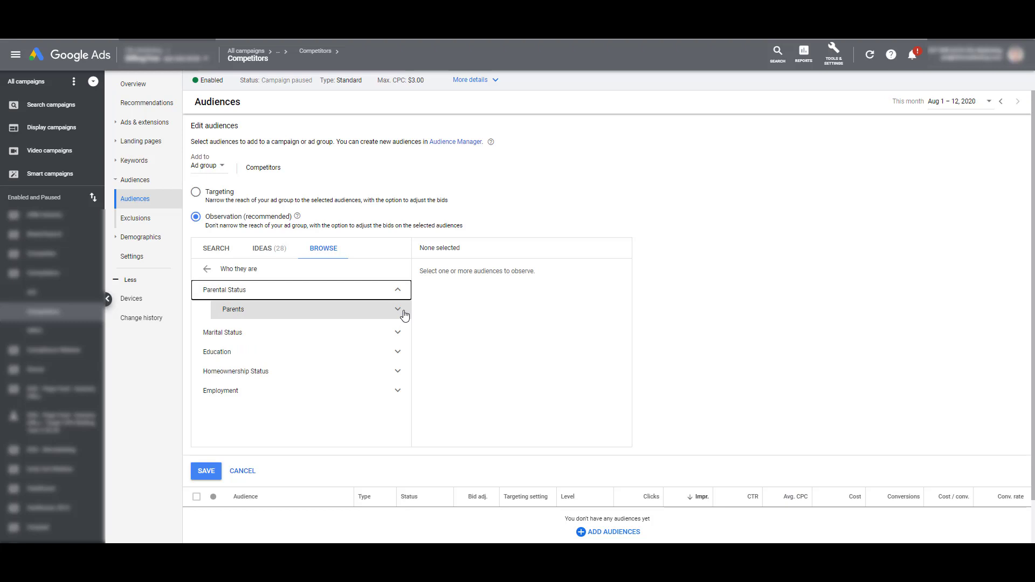
pyautogui.click(399, 310)
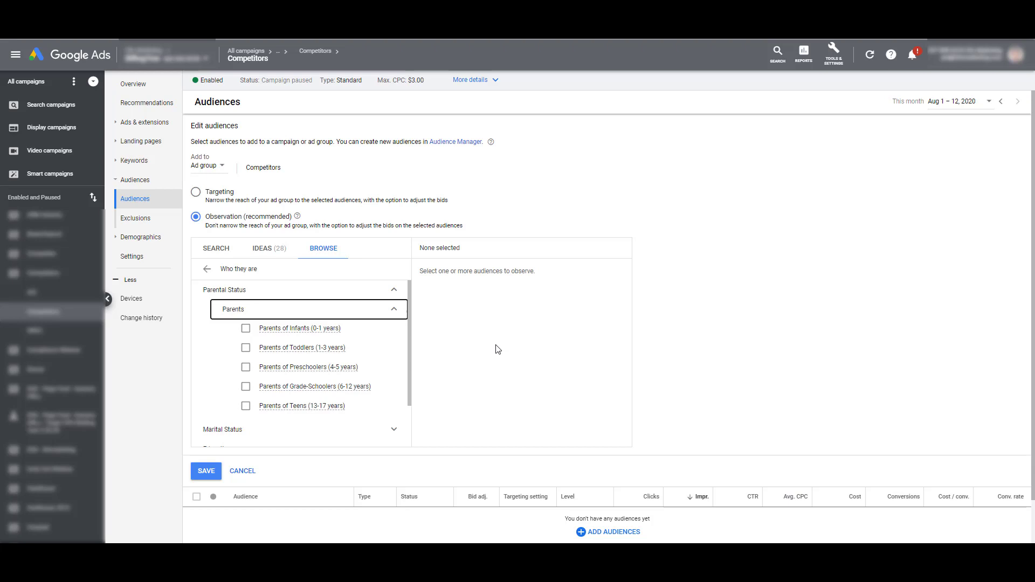
pyautogui.scroll(-1, 409, 350)
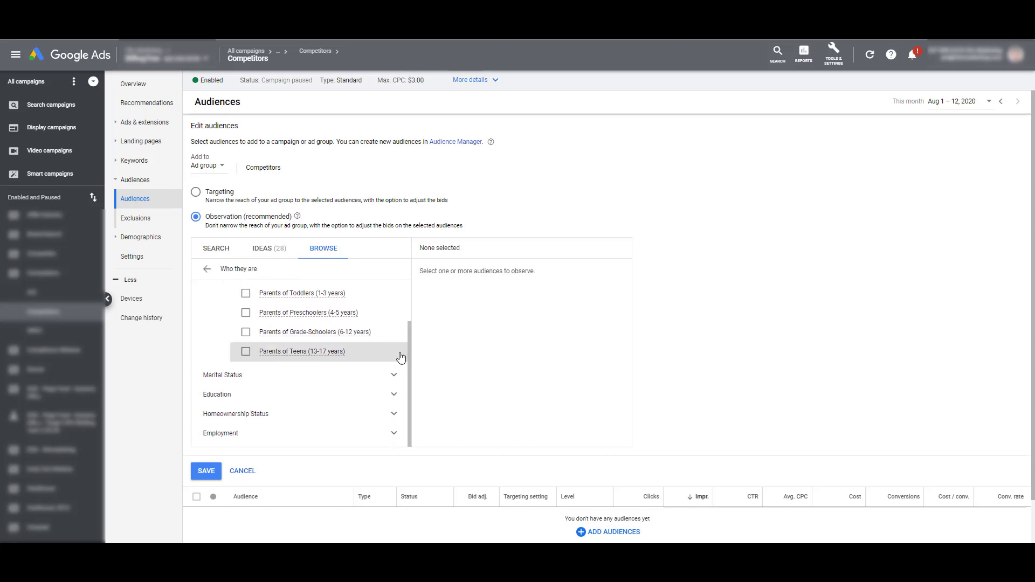
pyautogui.click(394, 375)
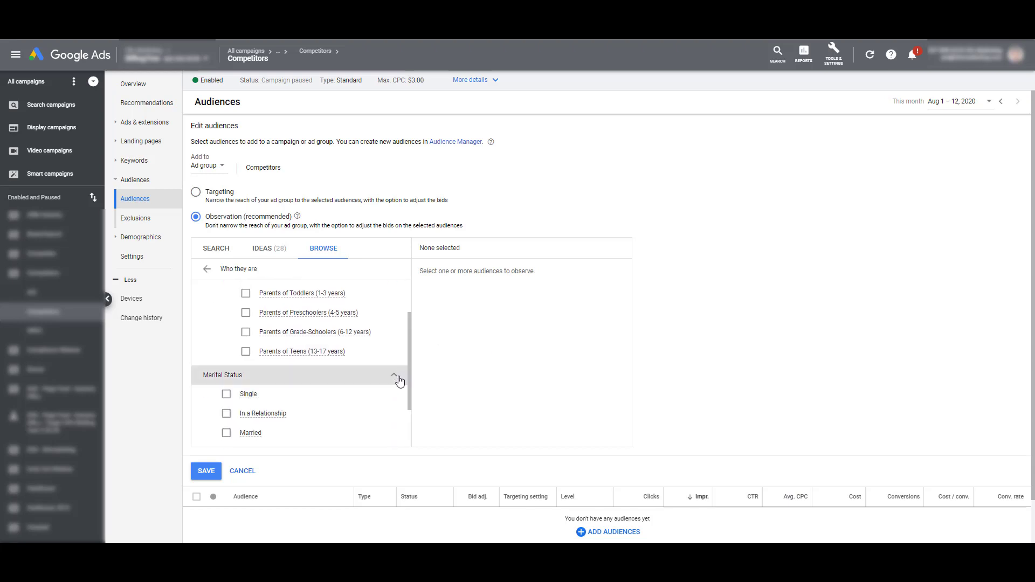
pyautogui.scroll(-1, 400, 380)
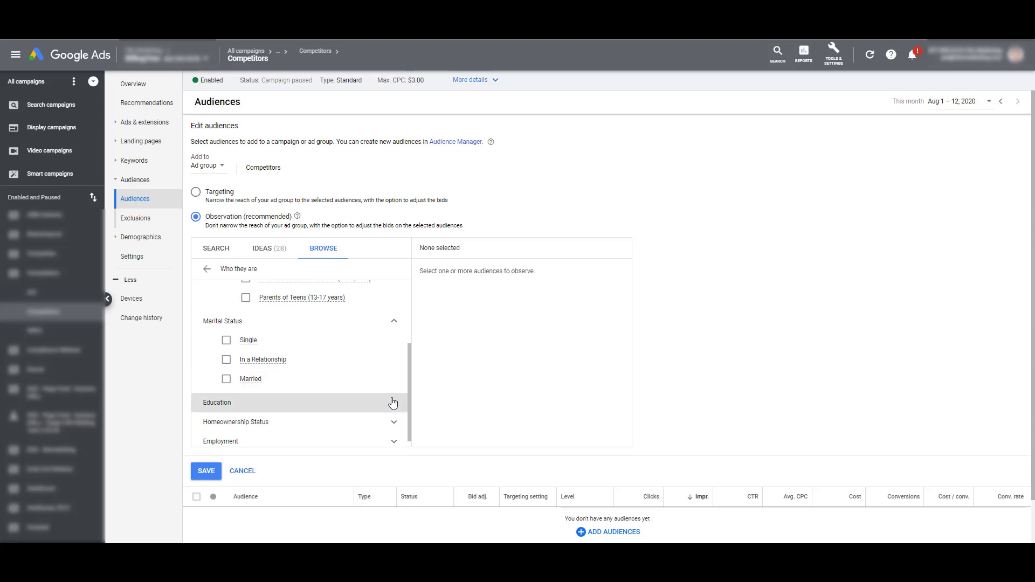
# Step: Expand Education and its Highest Level of Educational Attainment options
pyautogui.click(394, 403)
pyautogui.scroll(-1, 393, 399)
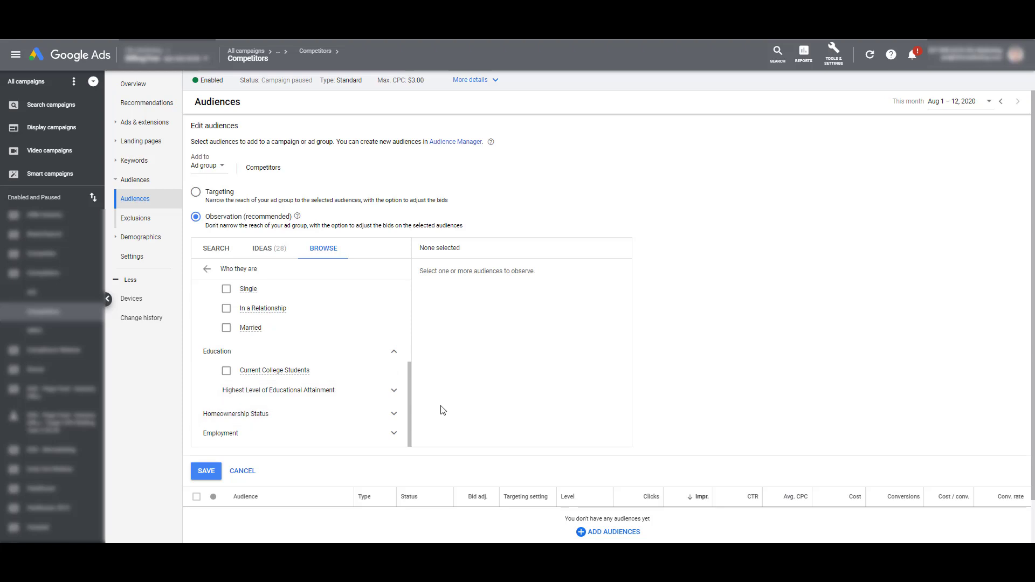
pyautogui.click(394, 392)
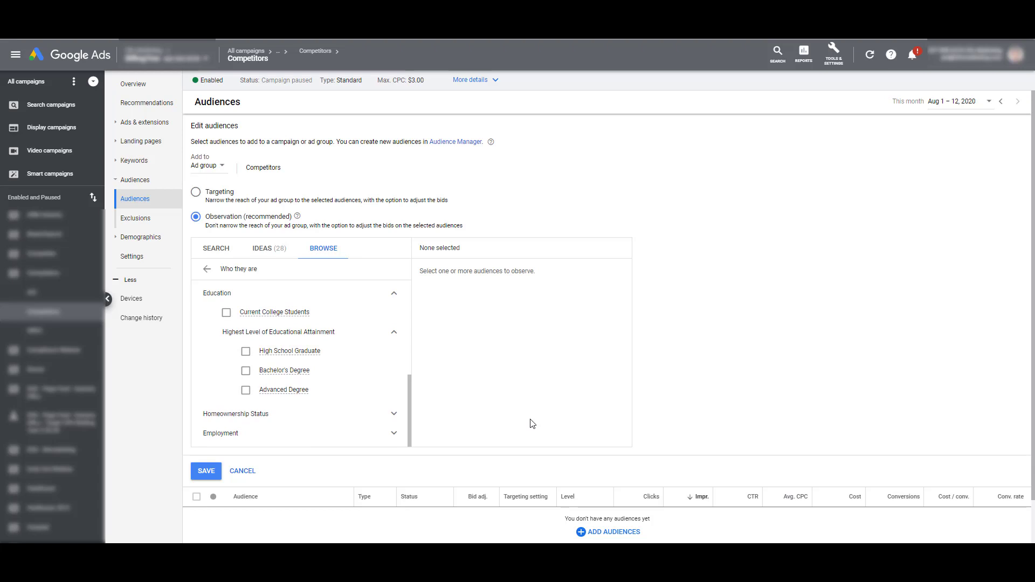
# Step: Expand Employment and Industry to list Construction Industry through Technology Industry
pyautogui.click(394, 413)
pyautogui.scroll(-1, 355, 381)
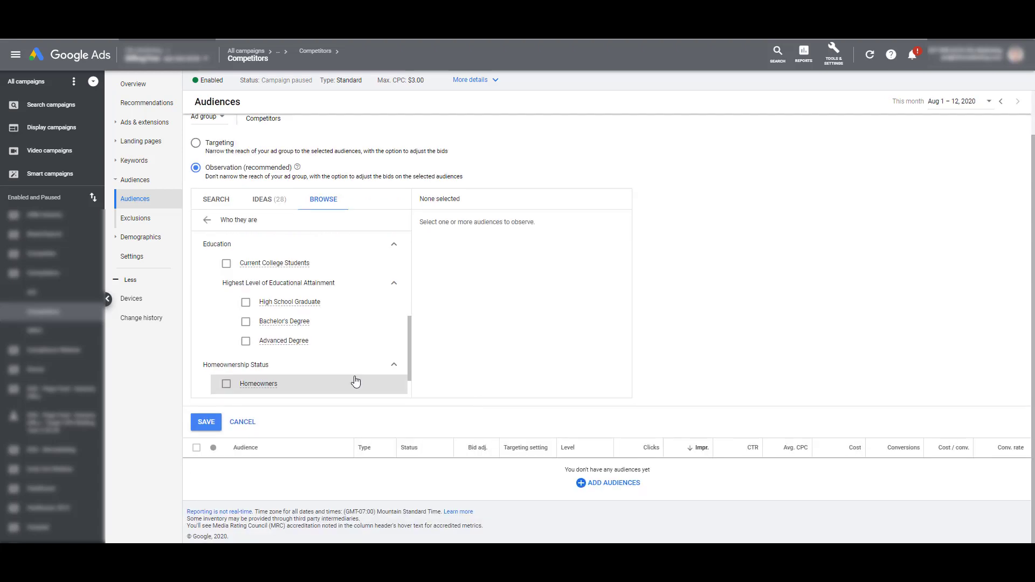
pyautogui.scroll(-1, 355, 382)
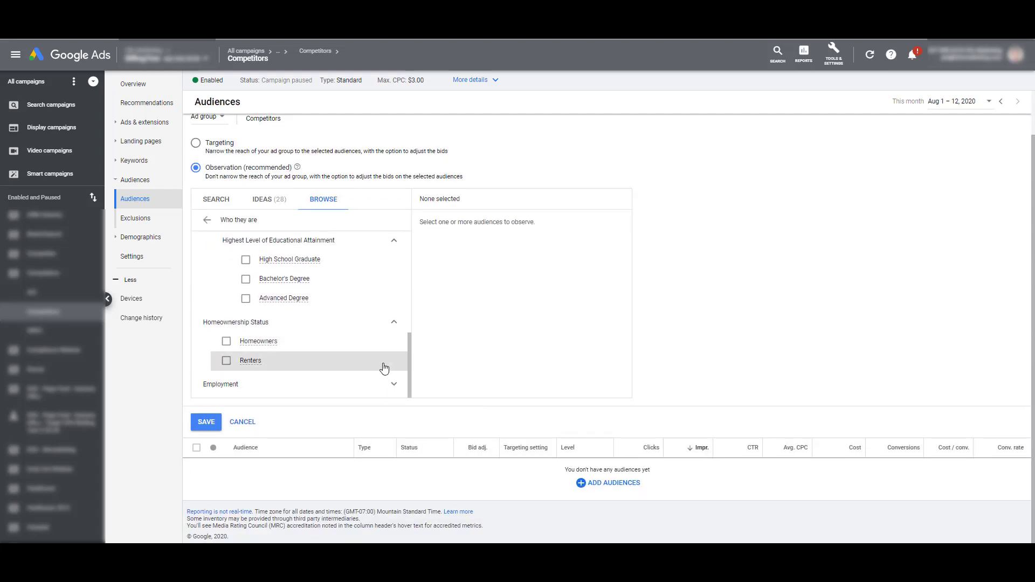
pyautogui.click(396, 384)
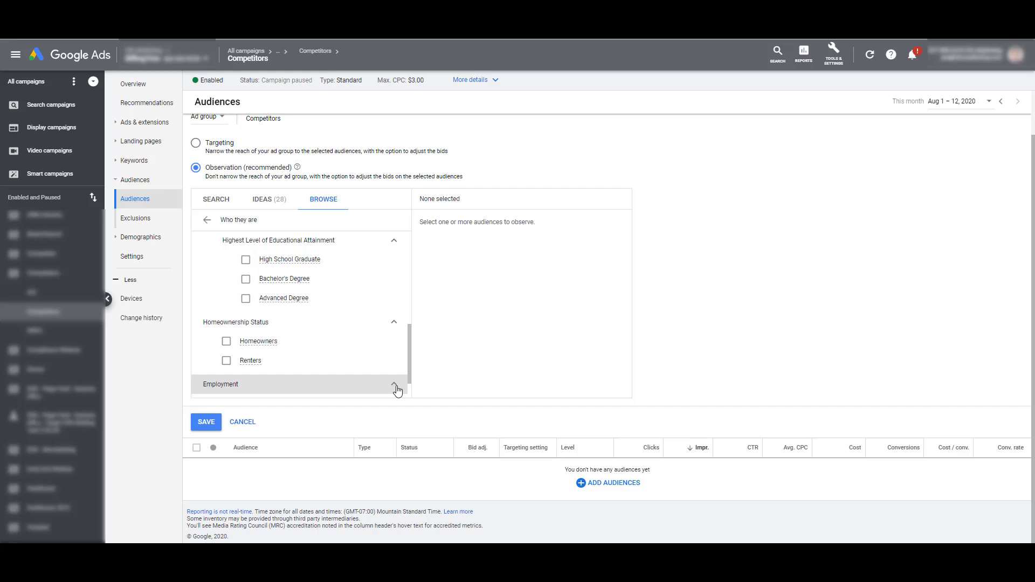
pyautogui.scroll(-1, 397, 388)
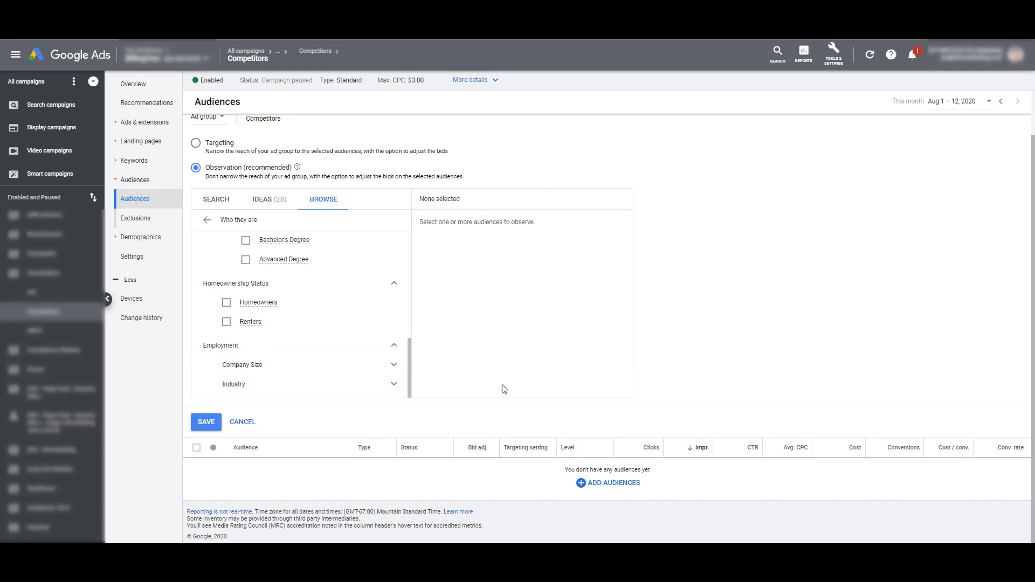
pyautogui.click(396, 366)
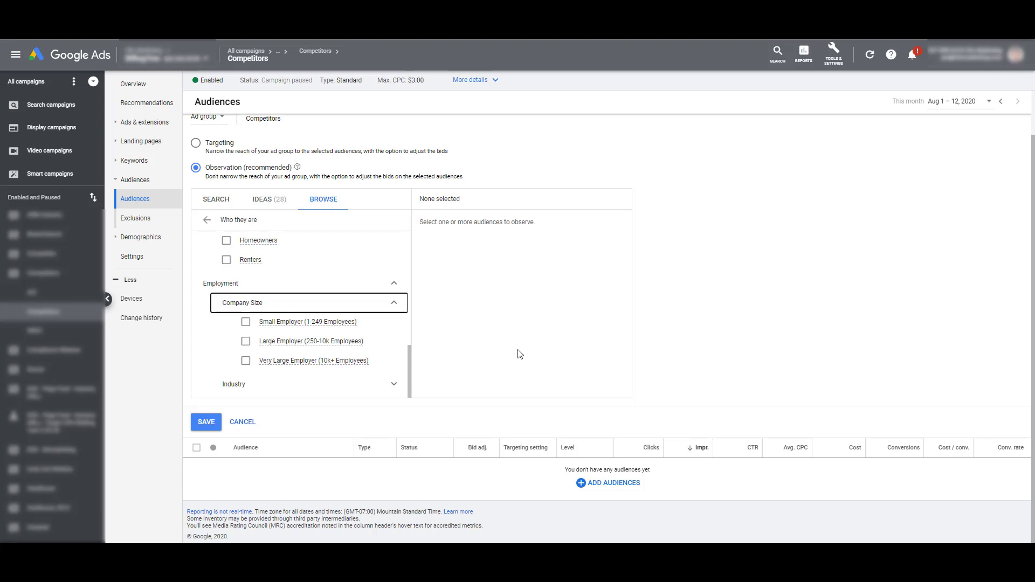
pyautogui.click(396, 385)
pyautogui.scroll(-3, 386, 361)
pyautogui.scroll(1, 385, 361)
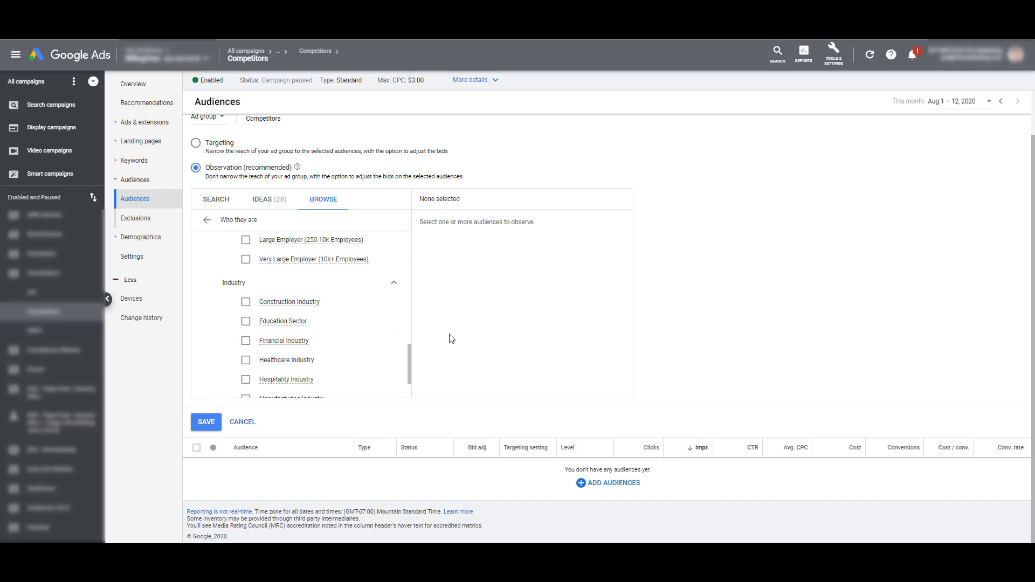
pyautogui.moveTo(408, 360); pyautogui.dragTo(411, 387)
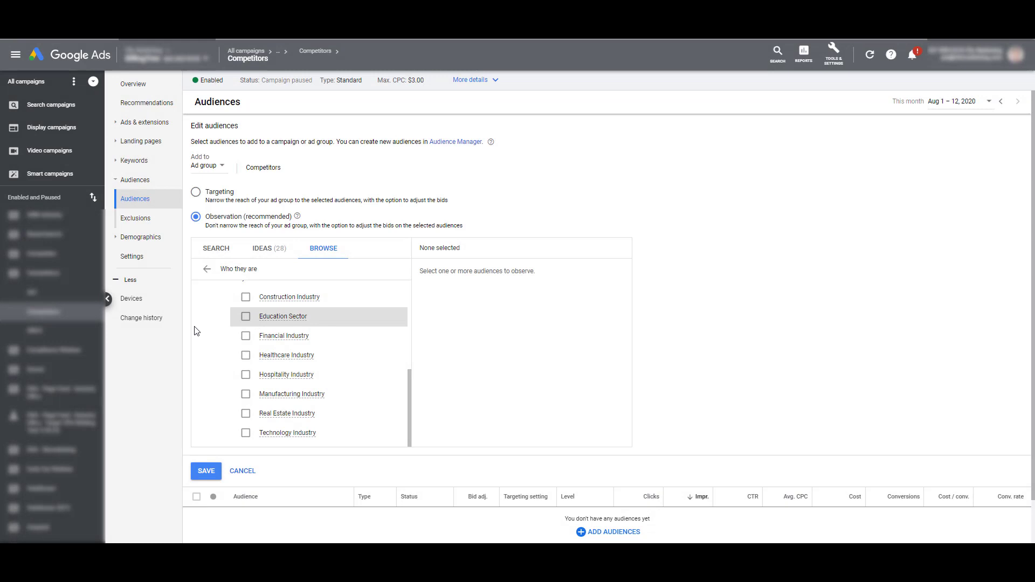
# Step: Tick the Financial Industry and Healthcare Industry audiences for observation
pyautogui.click(246, 335)
pyautogui.click(246, 355)
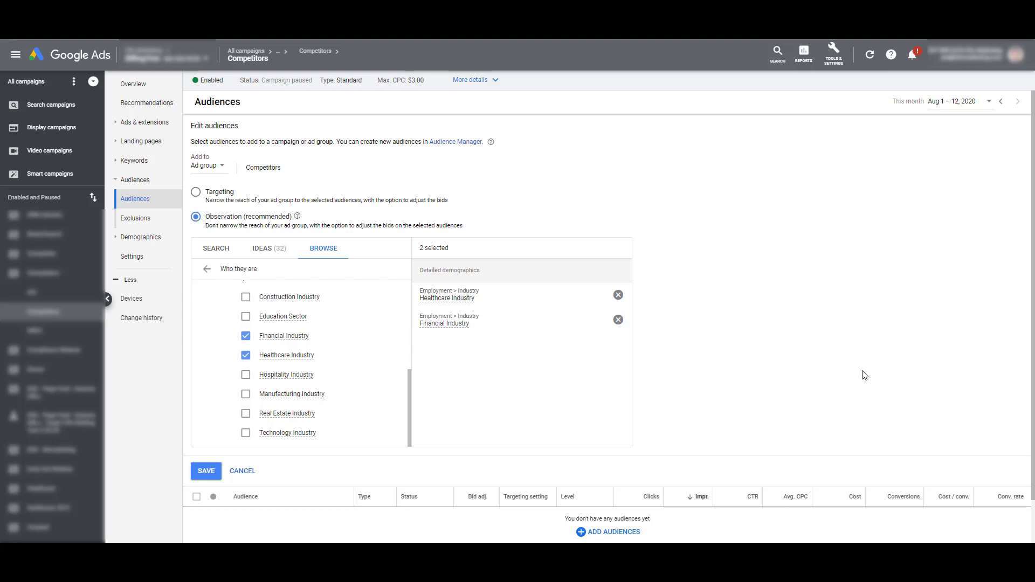
# Step: Save both industry audiences and give Healthcare Industry a +25% bid adjustment
pyautogui.click(201, 473)
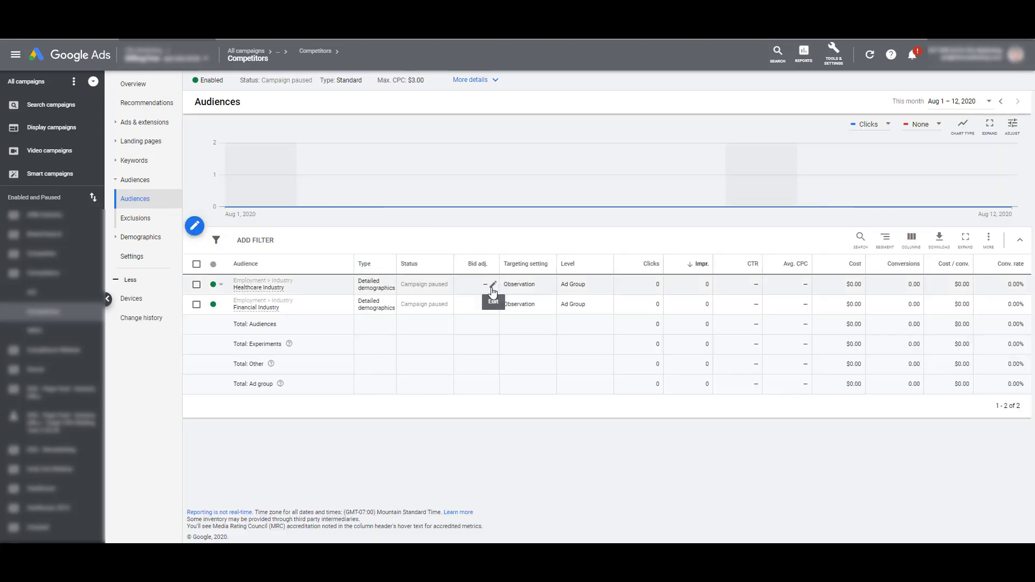
pyautogui.click(492, 286)
pyautogui.write('25')
pyautogui.click(584, 352)
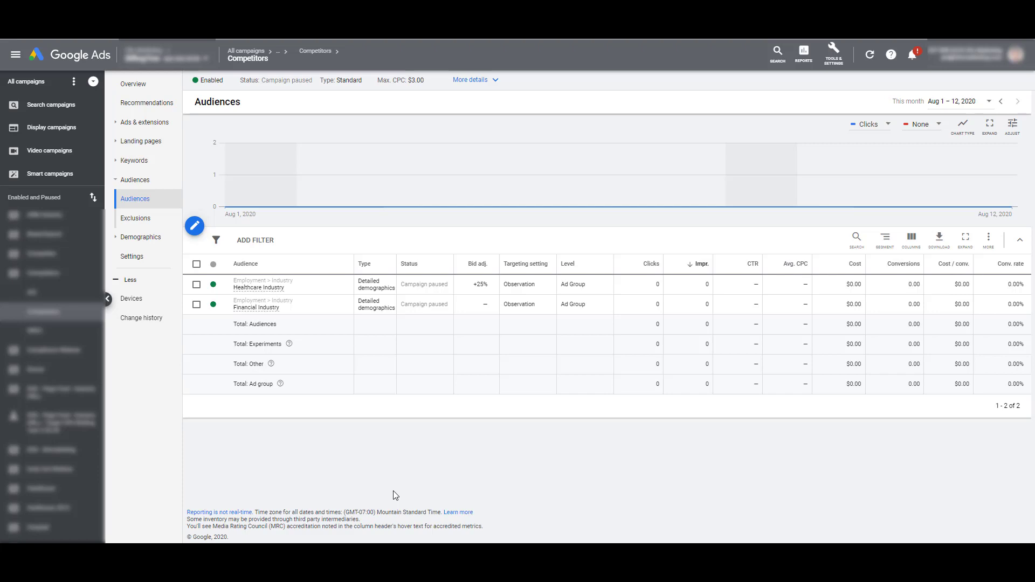
# Step: Set the Financial Industry bid adjustment to a 50% decrease
pyautogui.click(485, 305)
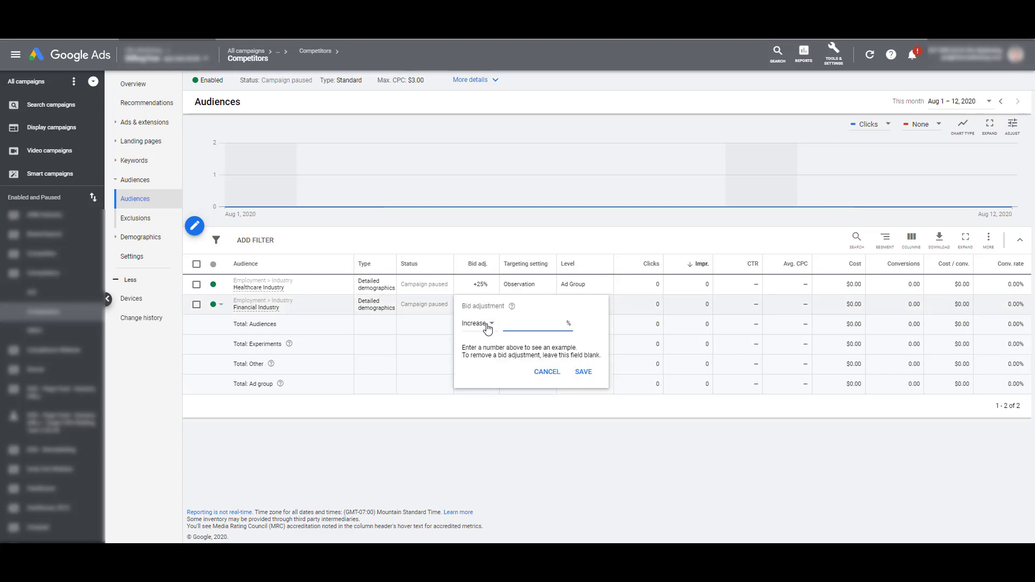
pyautogui.click(486, 324)
pyautogui.click(492, 350)
pyautogui.write('50')
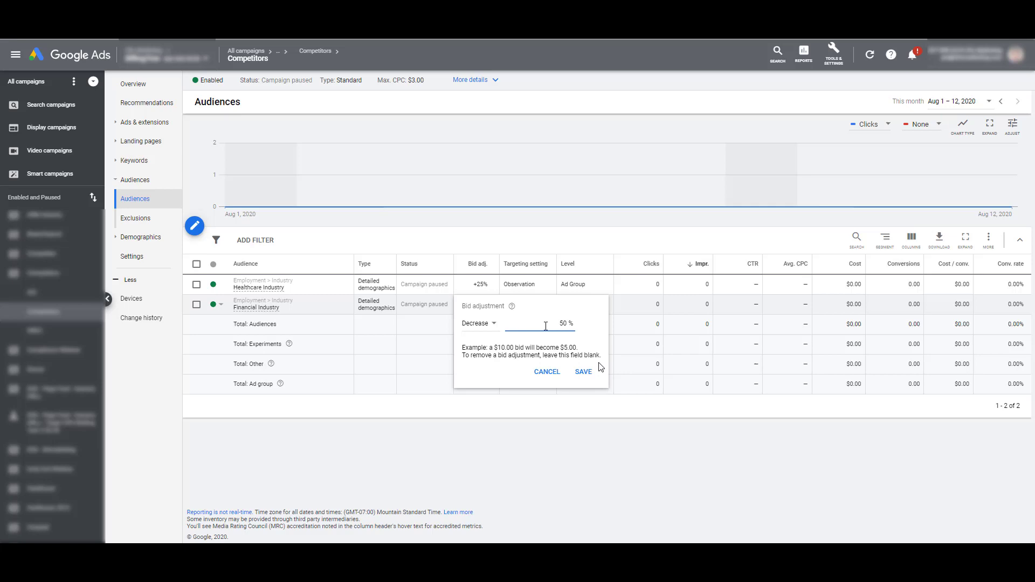
pyautogui.click(584, 371)
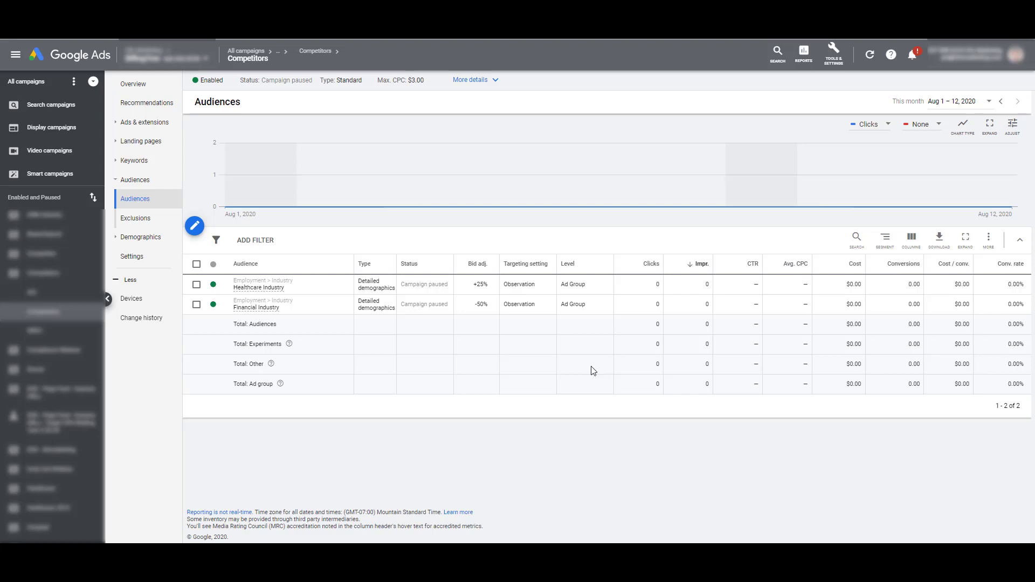
# Step: Reopen Edit audiences and switch the ad group's audience setting to Targeting
pyautogui.click(194, 226)
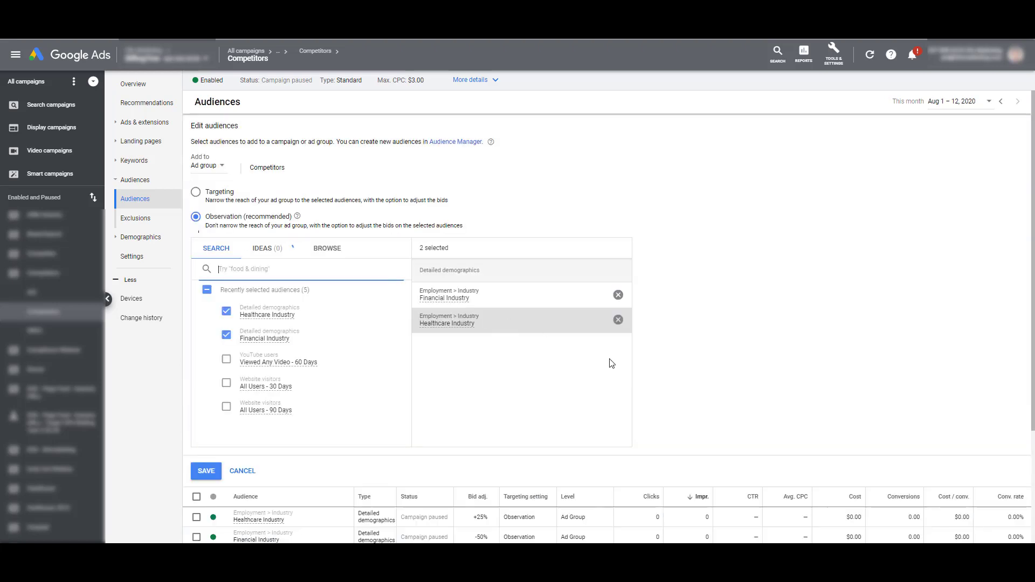
pyautogui.click(223, 193)
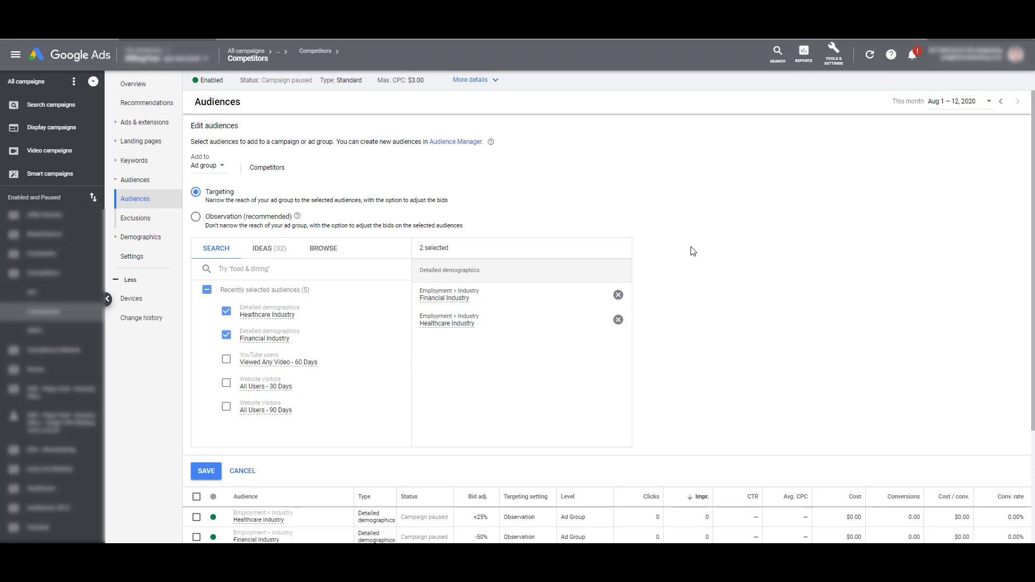
pyautogui.scroll(-2, 696, 246)
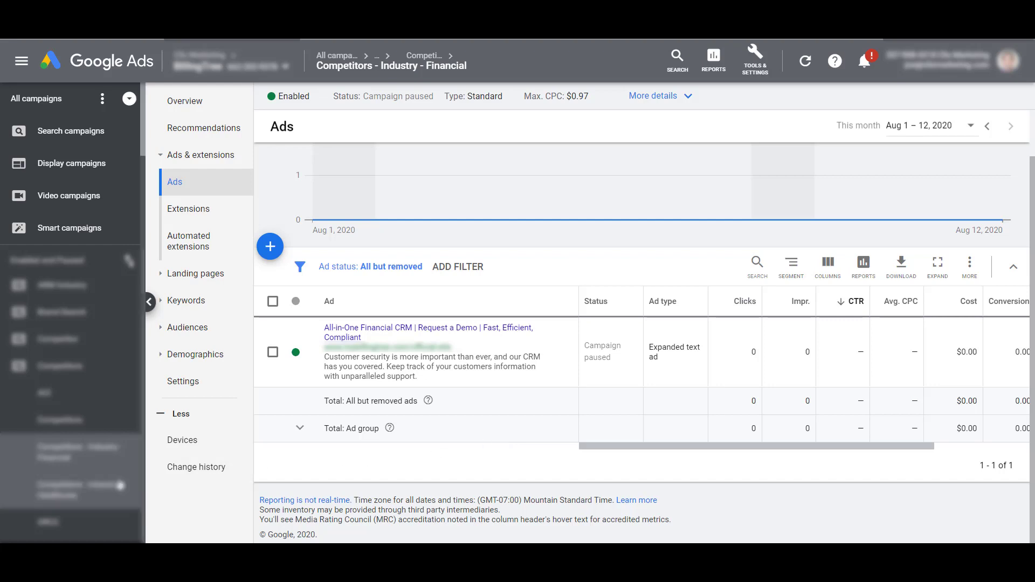
# Step: Open the Healthcare Industry ad group
pyautogui.click(76, 489)
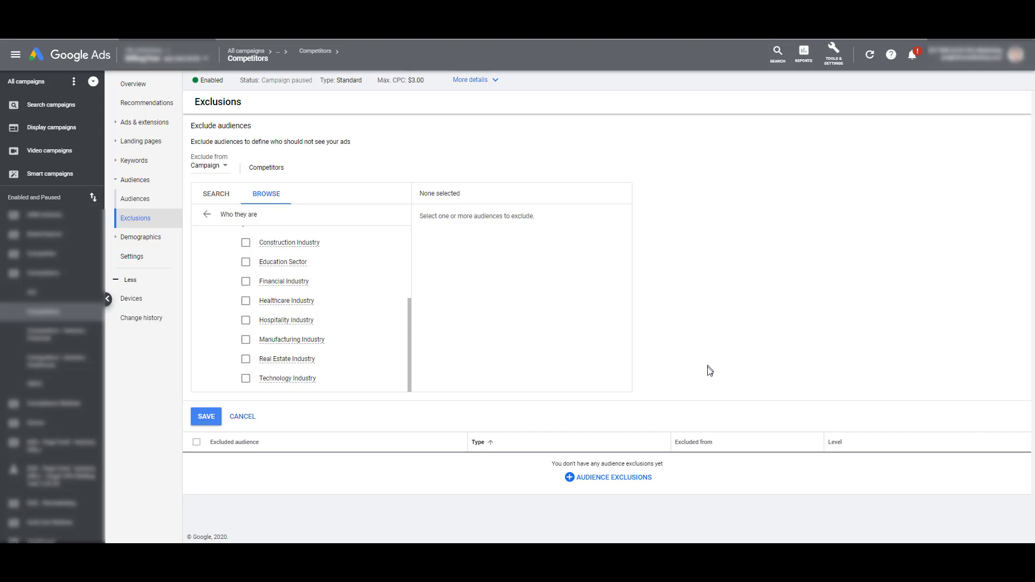
# Step: Tick Construction Industry as the audience to exclude
pyautogui.click(307, 243)
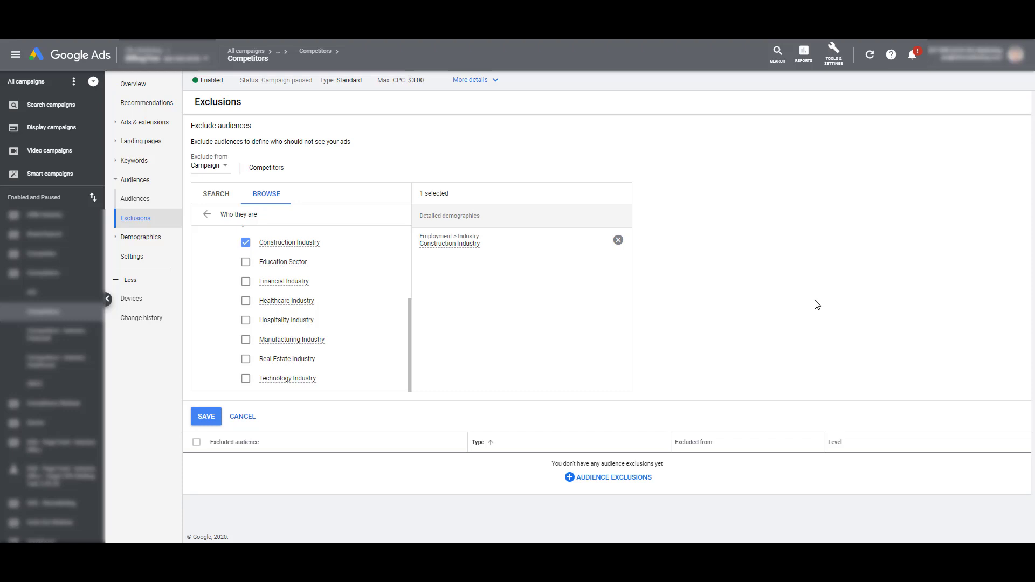
# Step: Expand the Homeownership Status and Education groups in the exclusion editor's Browse list
pyautogui.scroll(3, 367, 334)
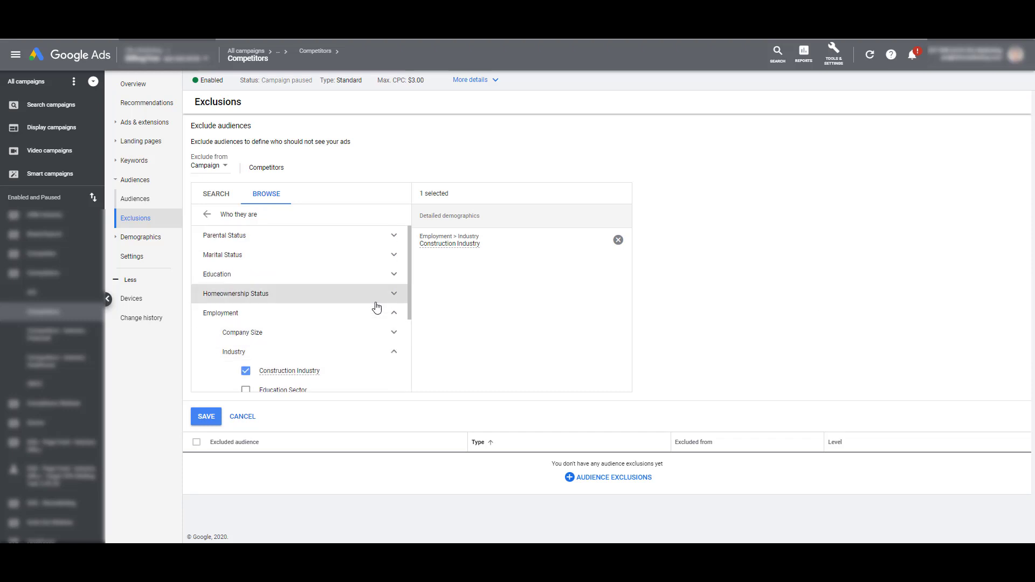
pyautogui.click(395, 297)
pyautogui.click(395, 276)
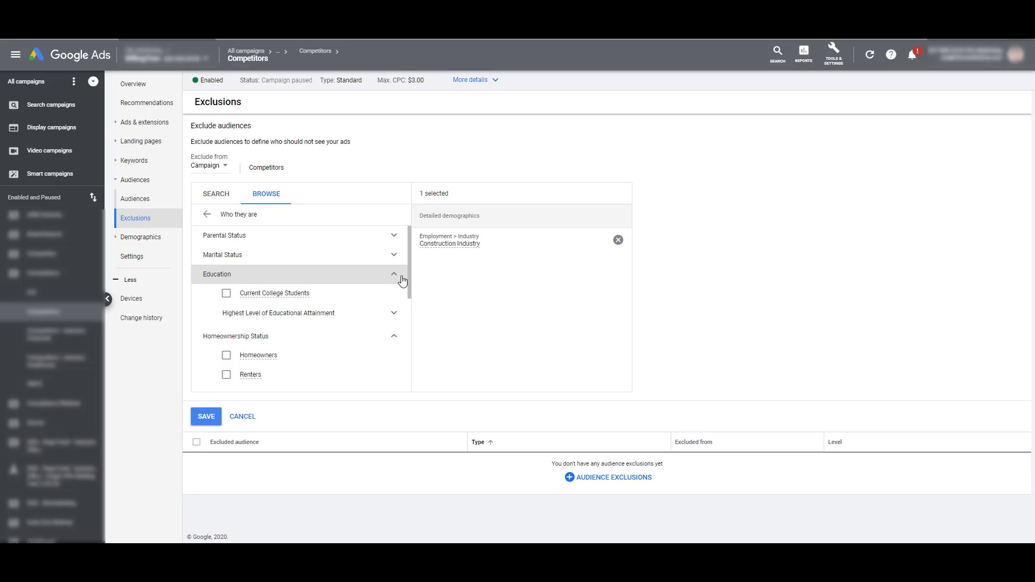